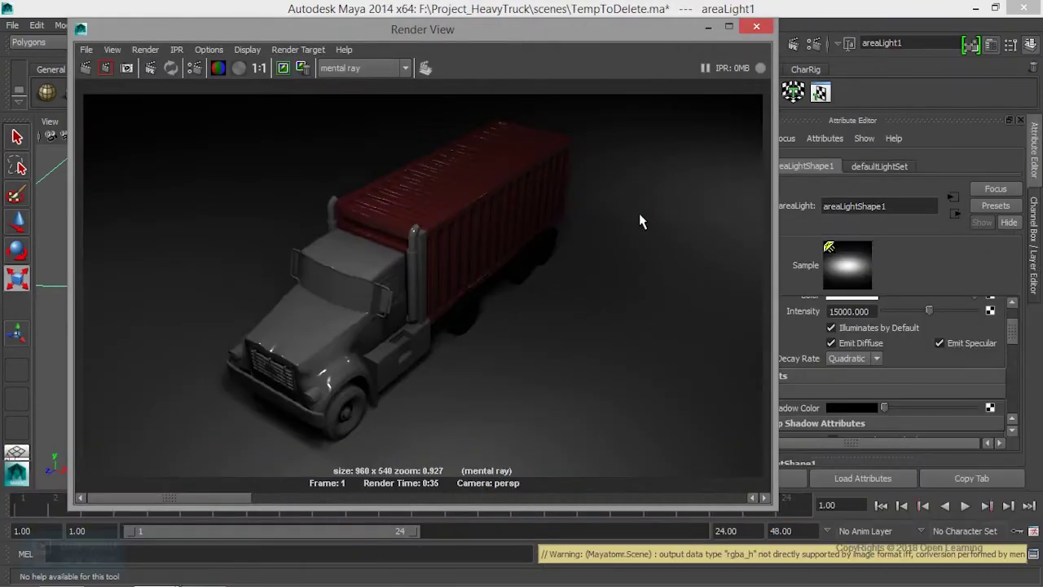
Add a directional light to the truck scene and select it.
{"action": "left_click", "coordinate": [707, 30]}
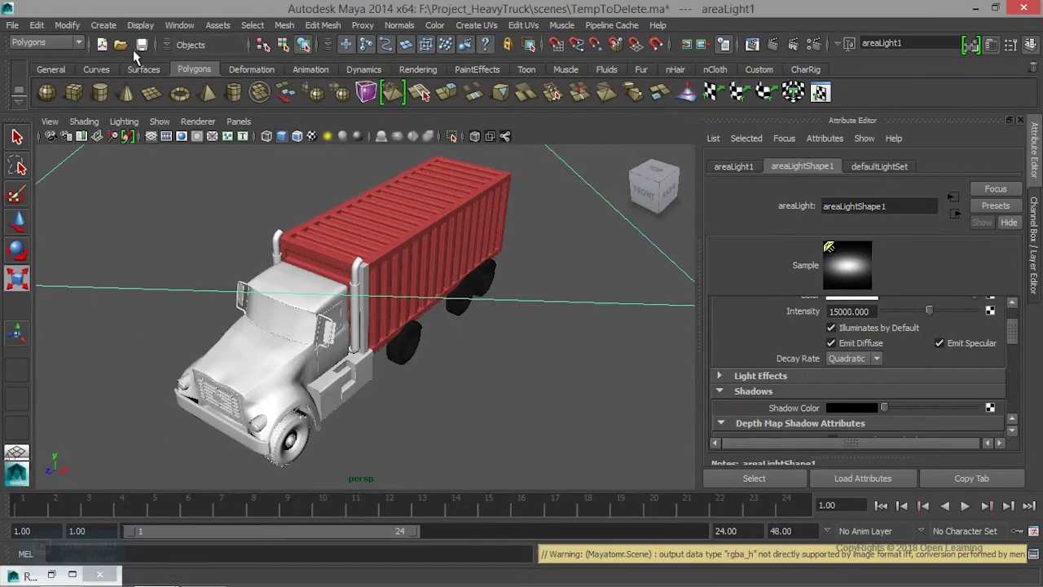
{"action": "left_click", "coordinate": [104, 25]}
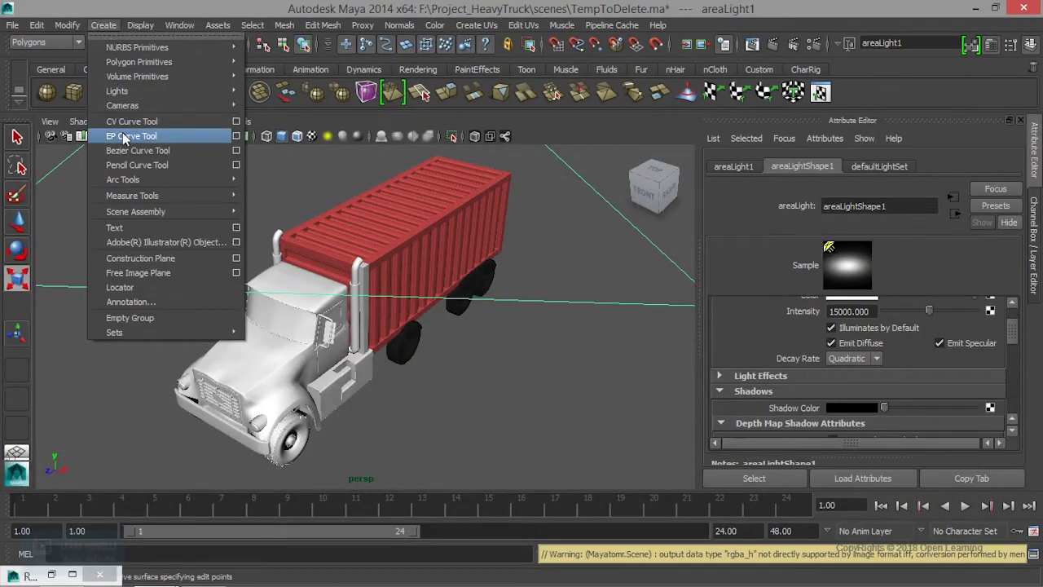
{"action": "mouse_move", "coordinate": [147, 90]}
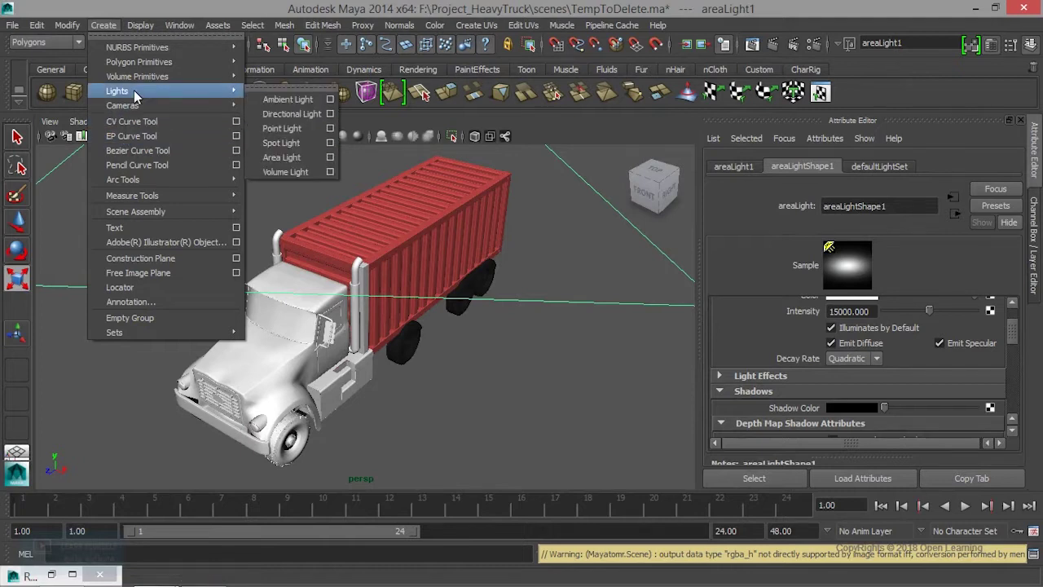
{"action": "left_click", "coordinate": [297, 119]}
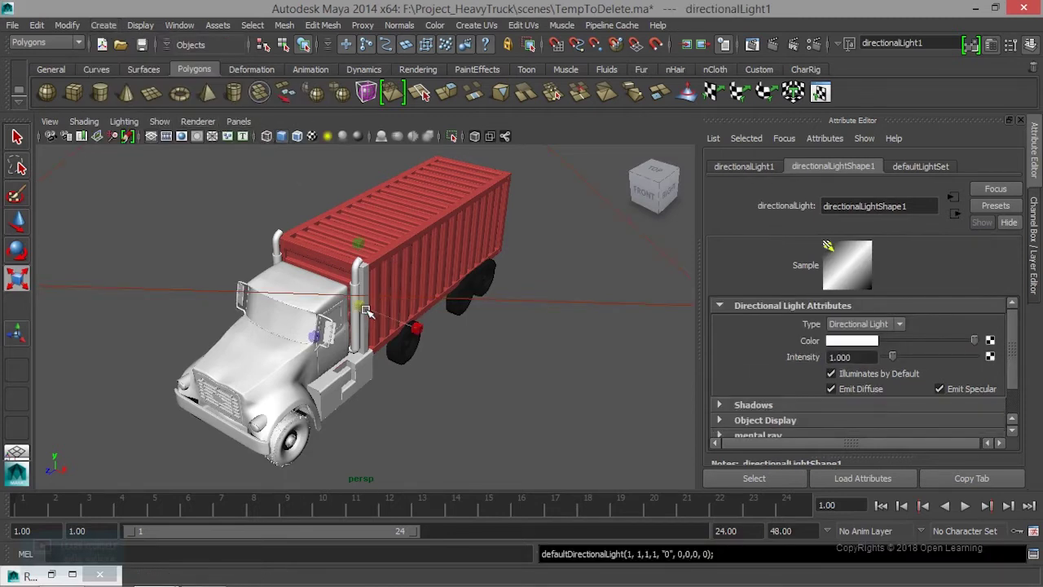
{"action": "left_click", "coordinate": [358, 308]}
Move the directional light beside the trailer and rotate it to aim toward the truck.
{"action": "key", "text": "t"}
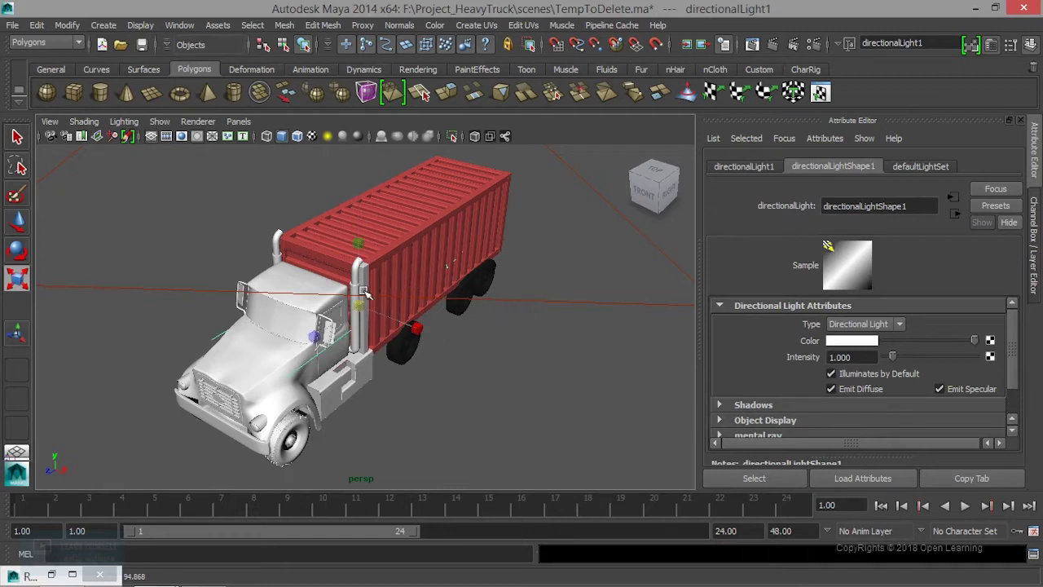
{"action": "key", "text": "e"}
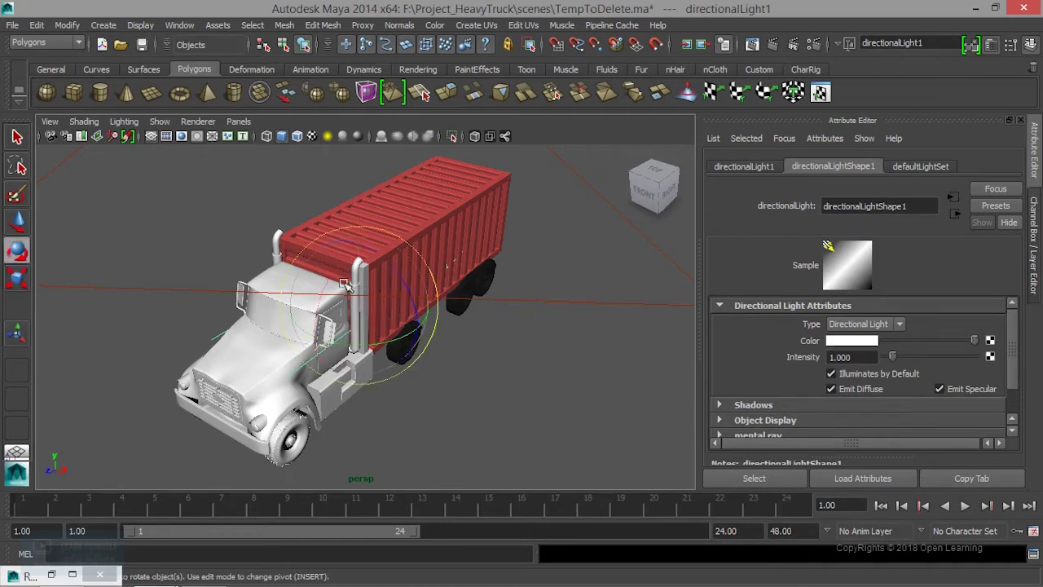
{"action": "mouse_move", "coordinate": [345, 246]}
{"action": "left_mouse_down"}
{"action": "mouse_move", "coordinate": [443, 161]}
{"action": "mouse_move", "coordinate": [451, 134]}
{"action": "left_mouse_up"}
{"action": "key", "text": "w"}
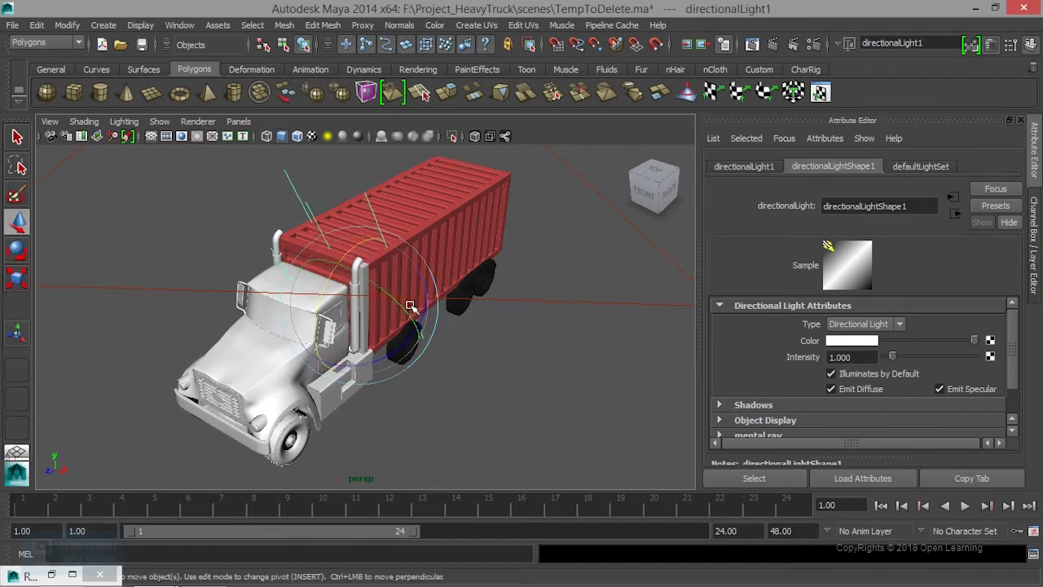
{"action": "left_click_drag", "start_coordinate": [402, 319], "coordinate": [571, 404]}
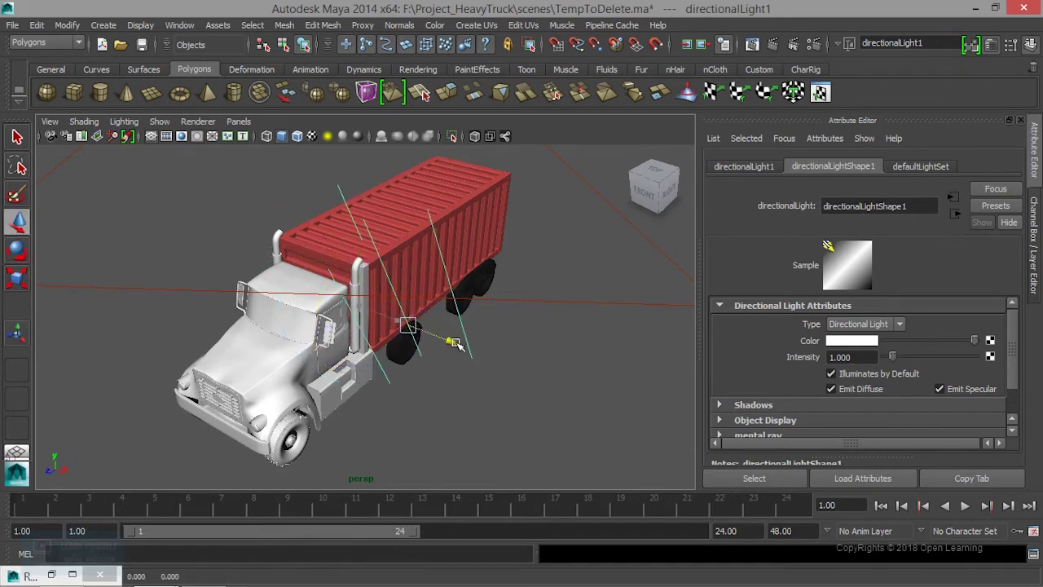
{"action": "key", "text": "e"}
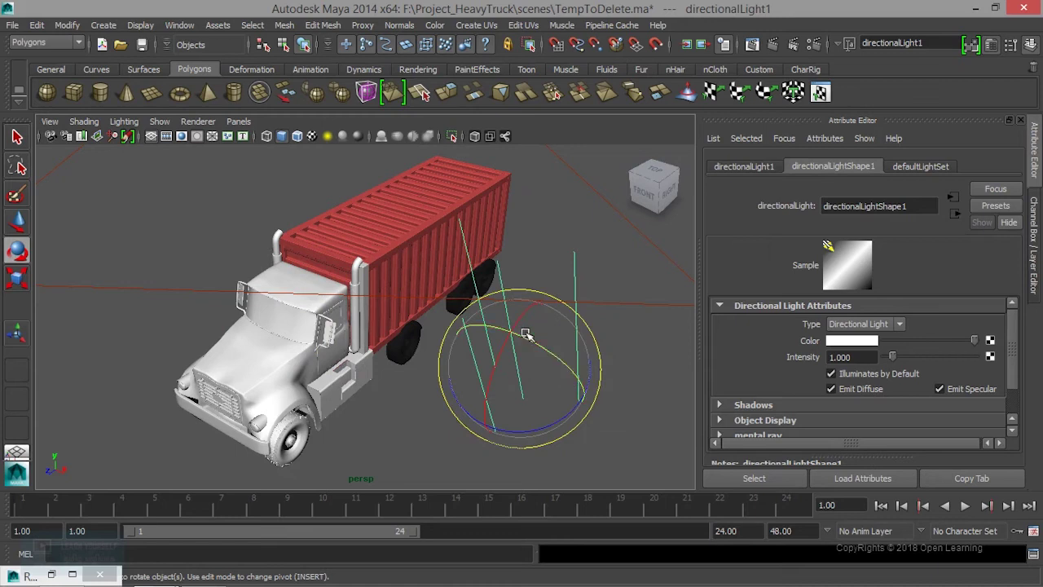
{"action": "mouse_move", "coordinate": [527, 306]}
{"action": "left_mouse_down"}
{"action": "mouse_move", "coordinate": [550, 315]}
{"action": "mouse_move", "coordinate": [518, 313]}
{"action": "left_mouse_up"}
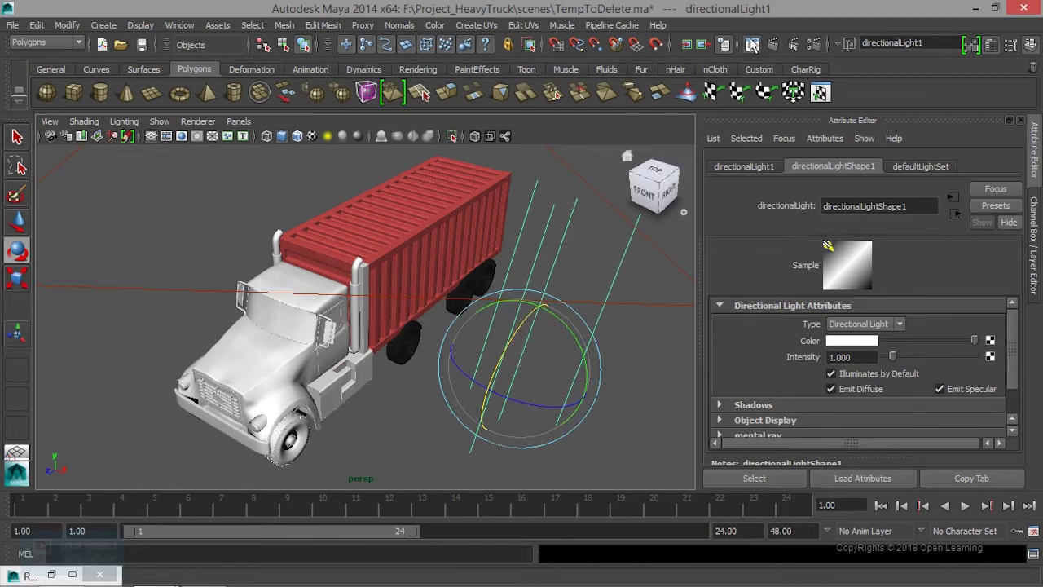
{"action": "left_click", "coordinate": [752, 44]}
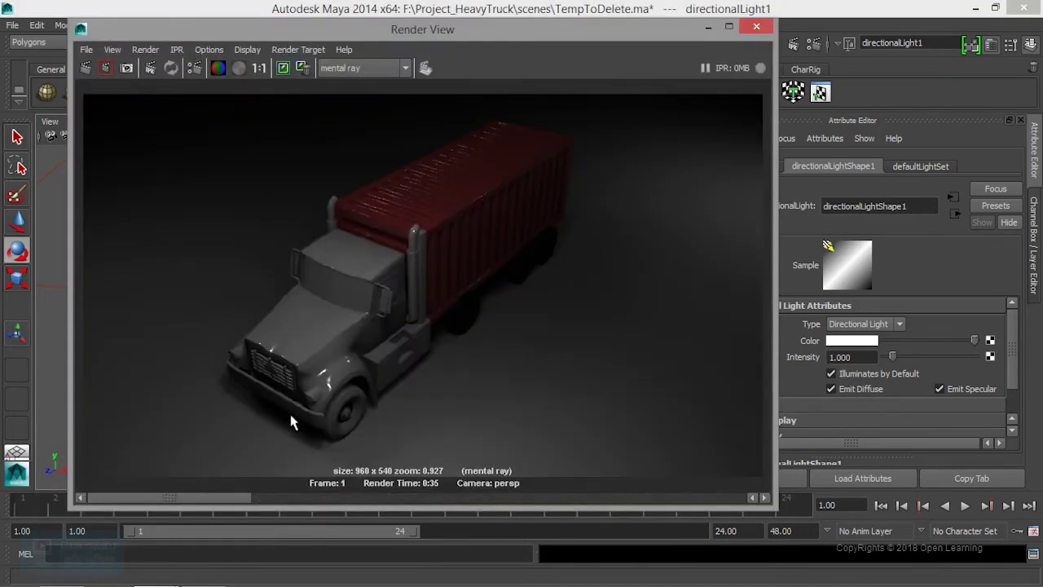
Keep the earlier dark render and re-render the truck with mental ray under the directional light.
{"action": "left_click", "coordinate": [709, 28]}
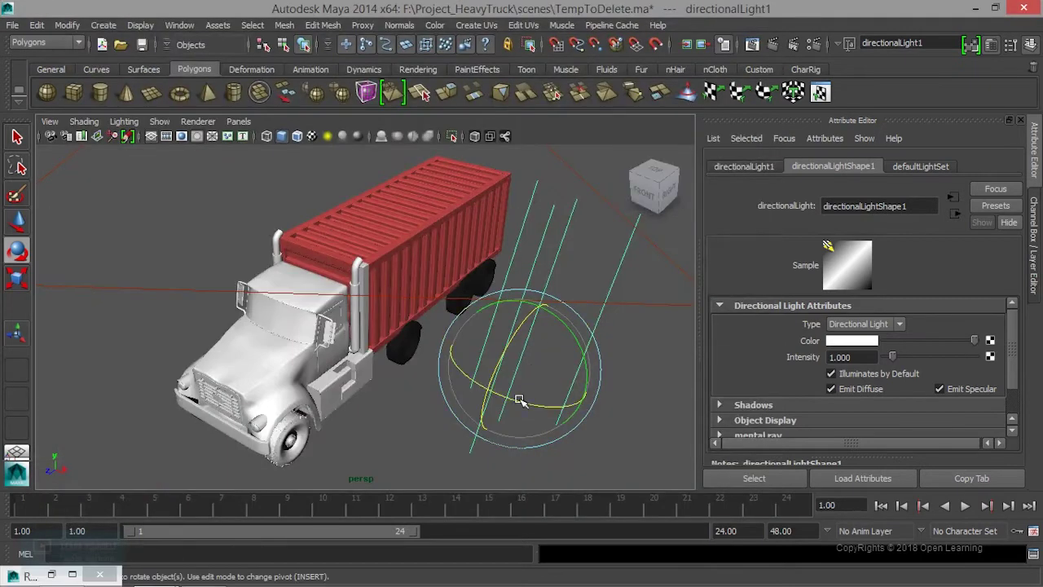
{"action": "left_click", "coordinate": [752, 44]}
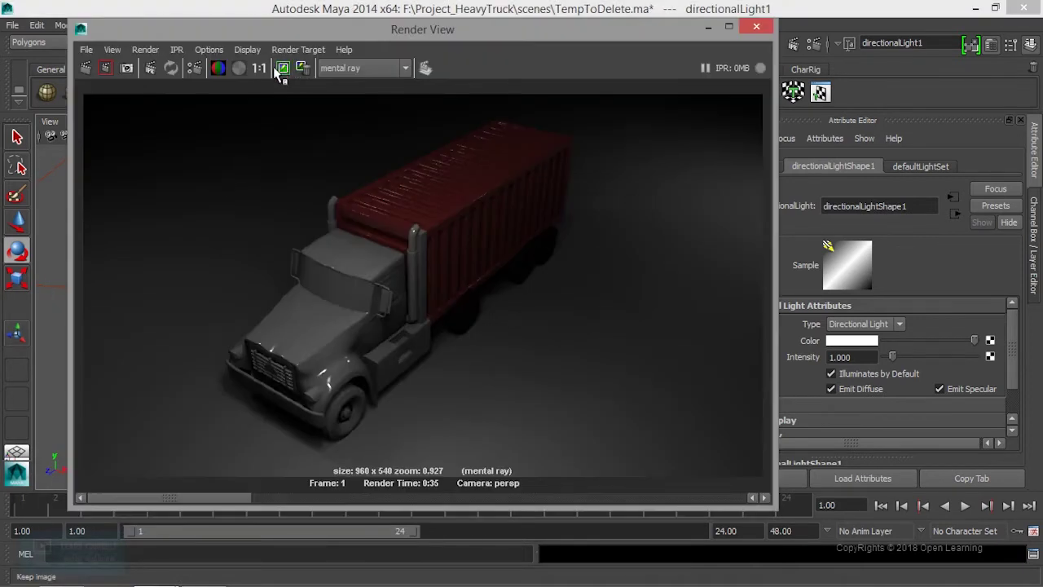
{"action": "left_click", "coordinate": [292, 71]}
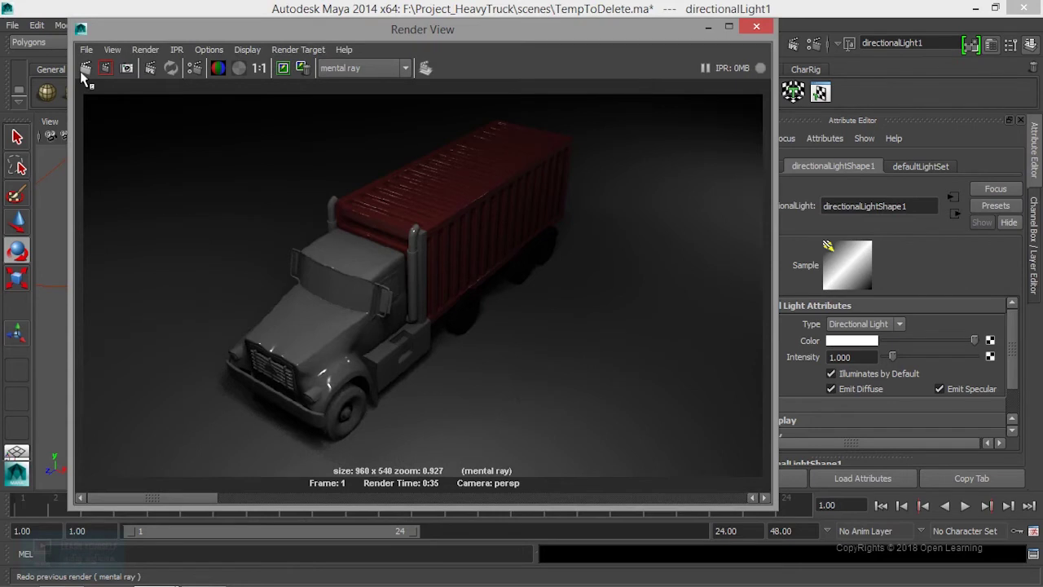
{"action": "left_click", "coordinate": [81, 70]}
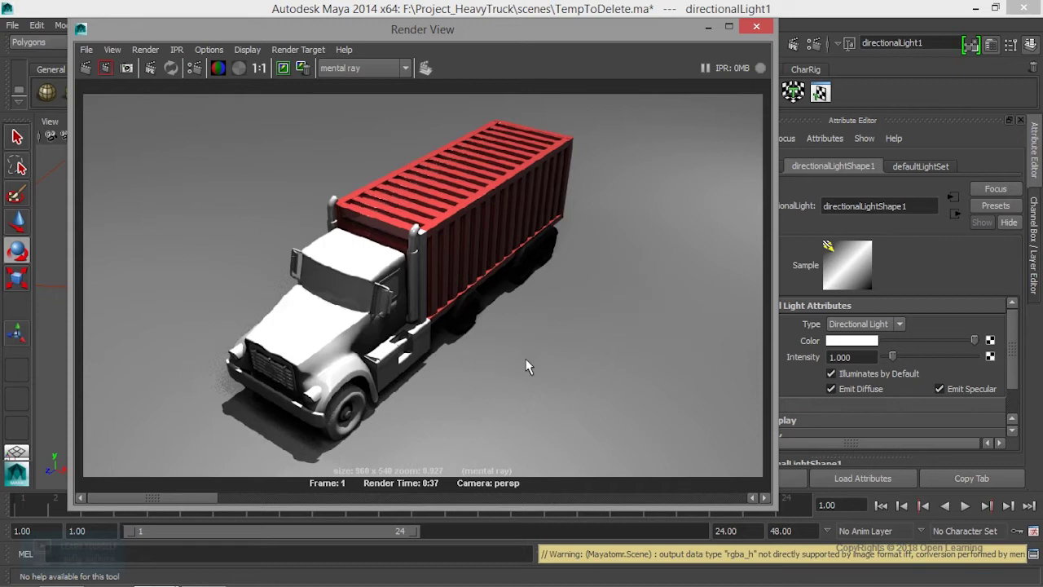
Keep the bright render, set directional light intensity to 0.3, and render the truck again.
{"action": "left_click", "coordinate": [283, 68]}
{"action": "left_click", "coordinate": [844, 357]}
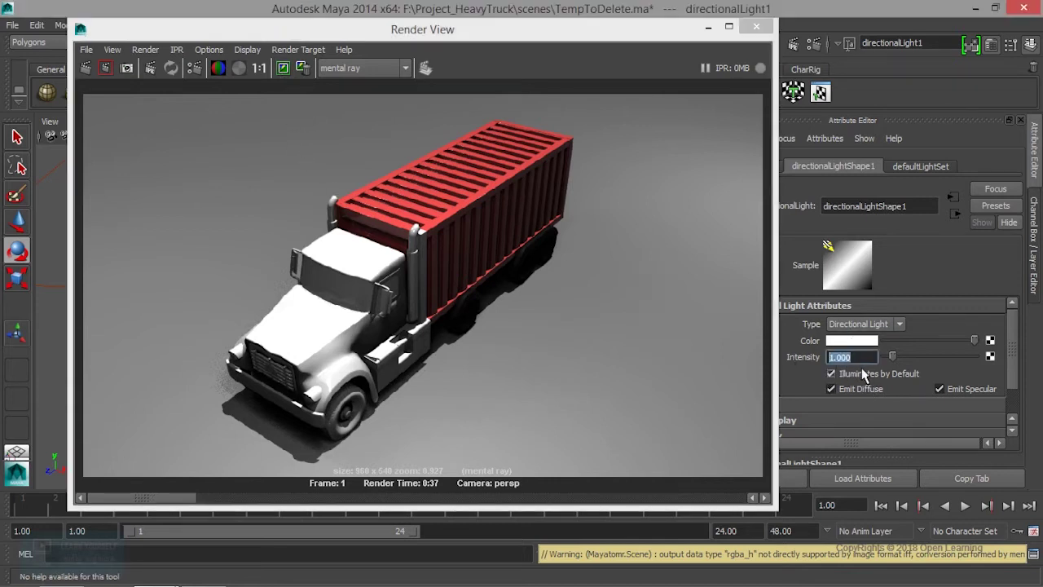
{"action": "type", "text": ".3"}
{"action": "key", "text": "Return"}
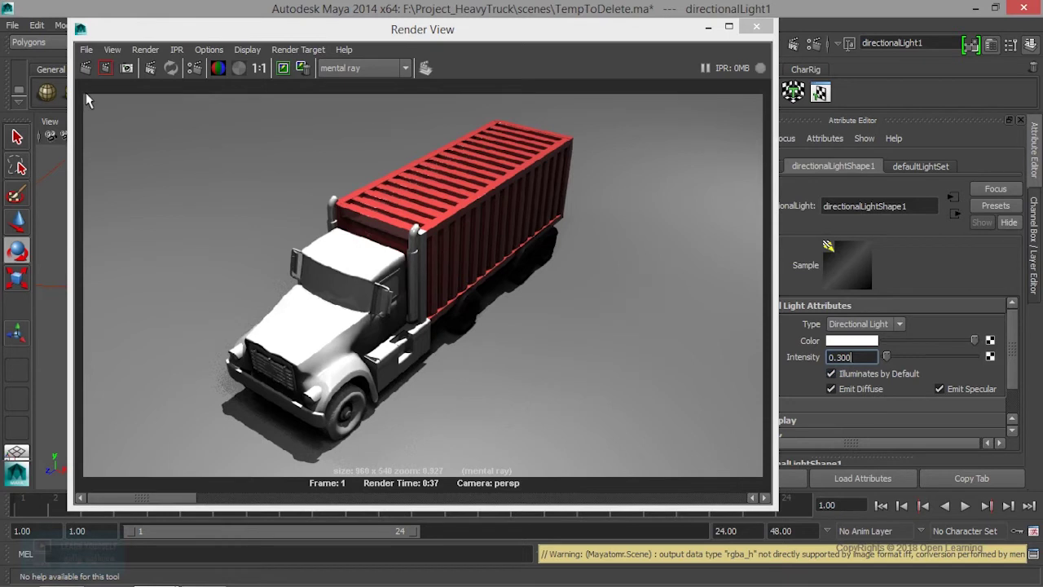
{"action": "left_click", "coordinate": [88, 69]}
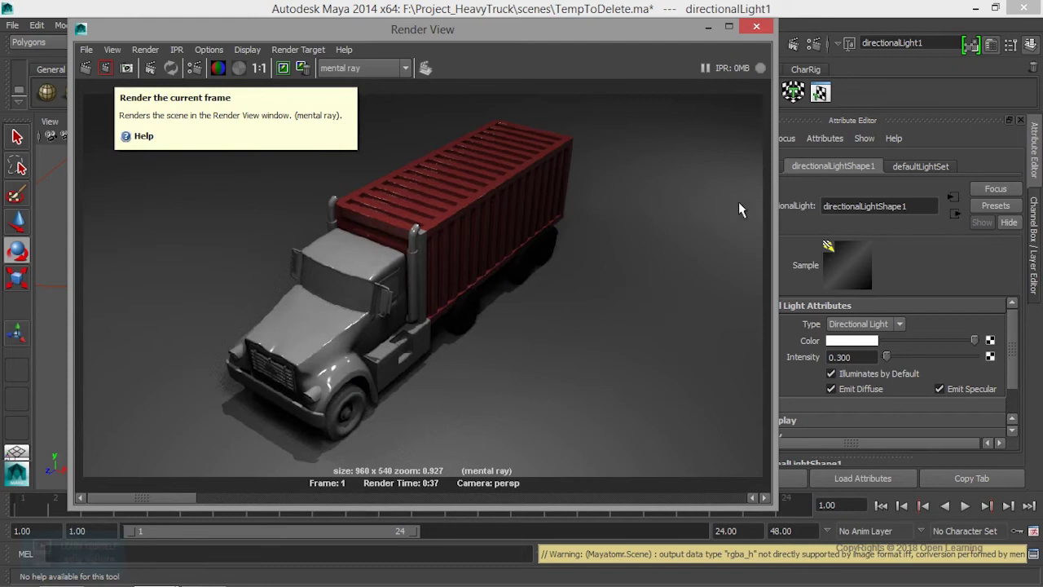
Scroll through the stored mental ray renders to compare them, then hide Render View.
{"action": "left_click", "coordinate": [242, 214]}
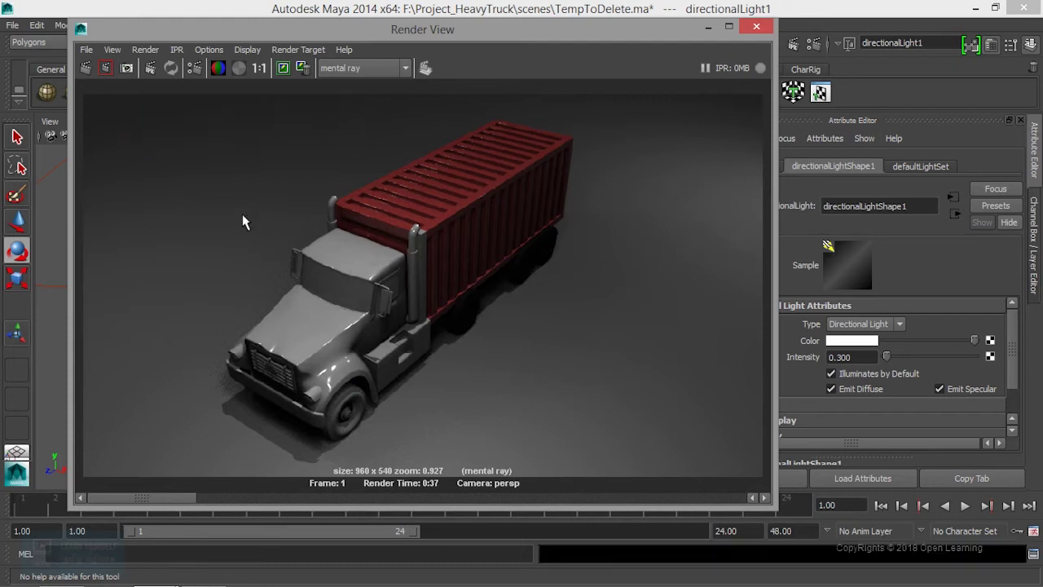
{"action": "left_click", "coordinate": [207, 499]}
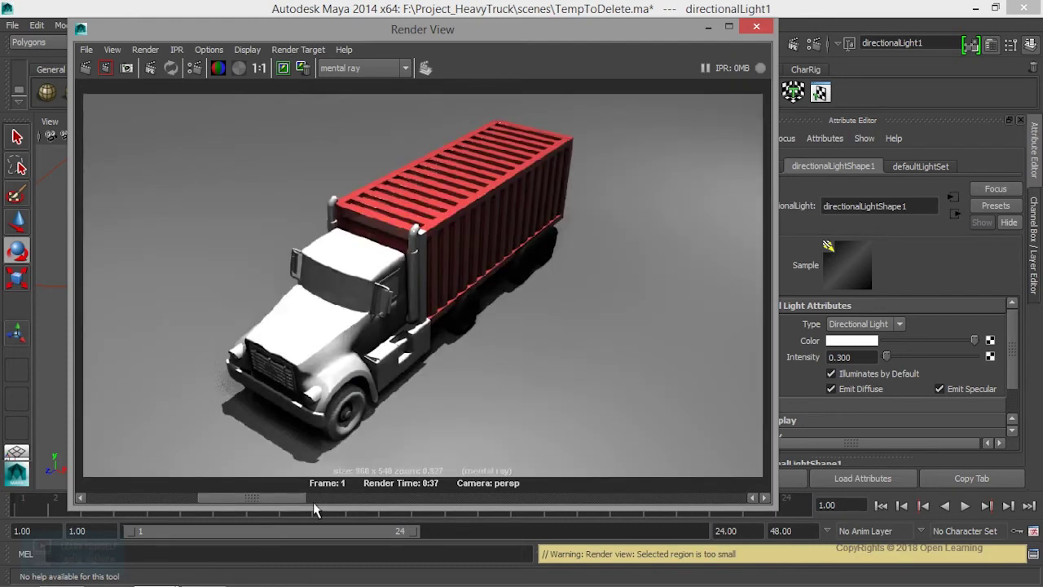
{"action": "left_click", "coordinate": [196, 499]}
{"action": "left_click", "coordinate": [204, 498]}
{"action": "left_click", "coordinate": [301, 68]}
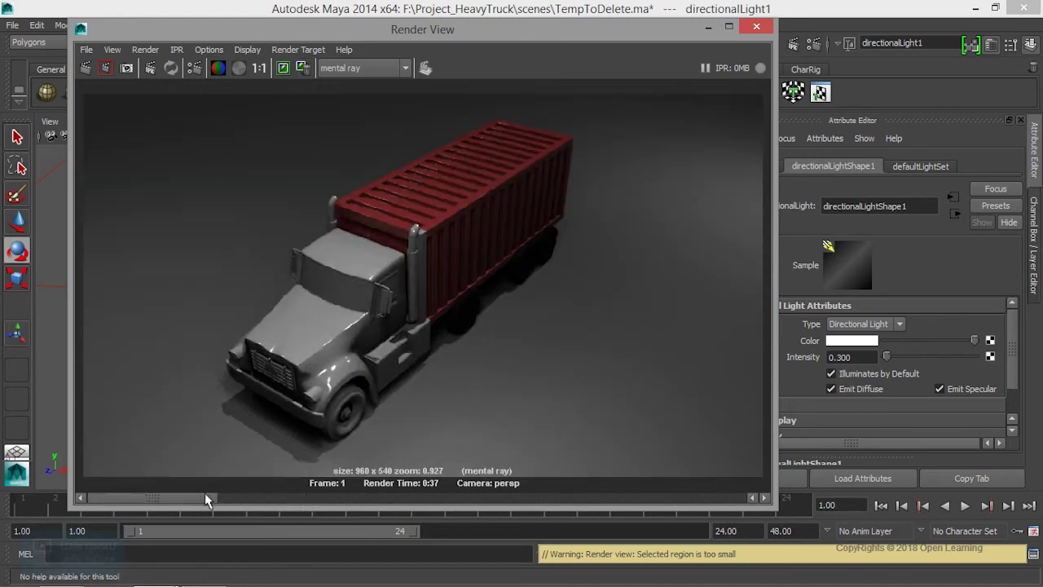
{"action": "left_click_drag", "start_coordinate": [205, 495], "coordinate": [326, 499]}
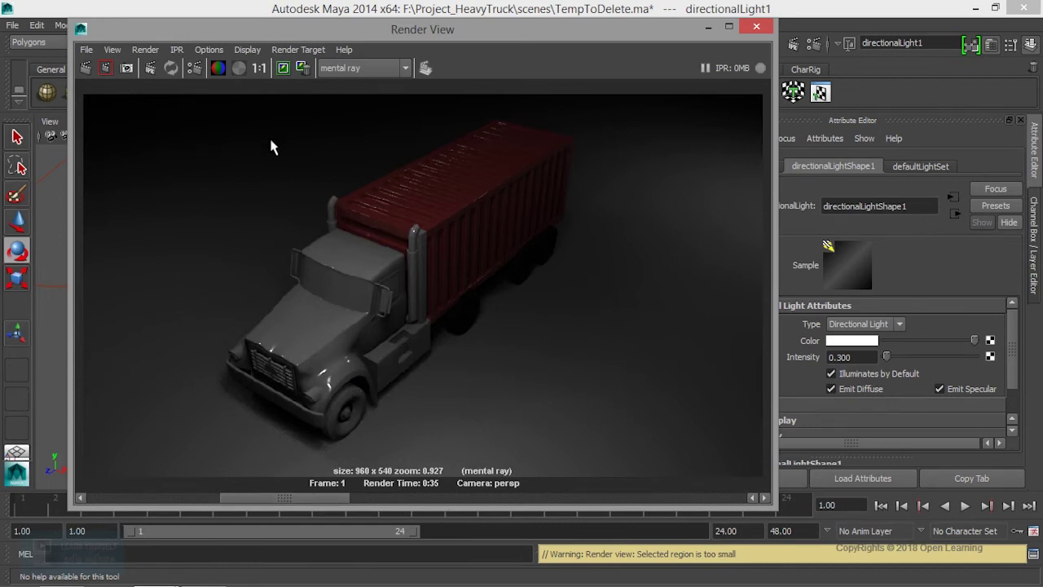
{"action": "left_click_drag", "start_coordinate": [310, 497], "coordinate": [179, 498]}
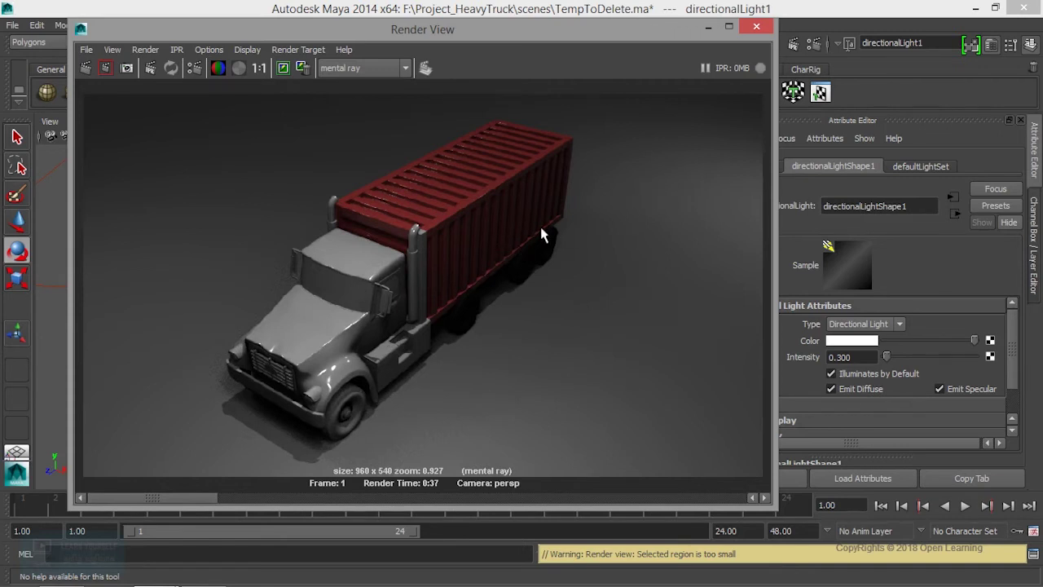
{"action": "left_click", "coordinate": [713, 24]}
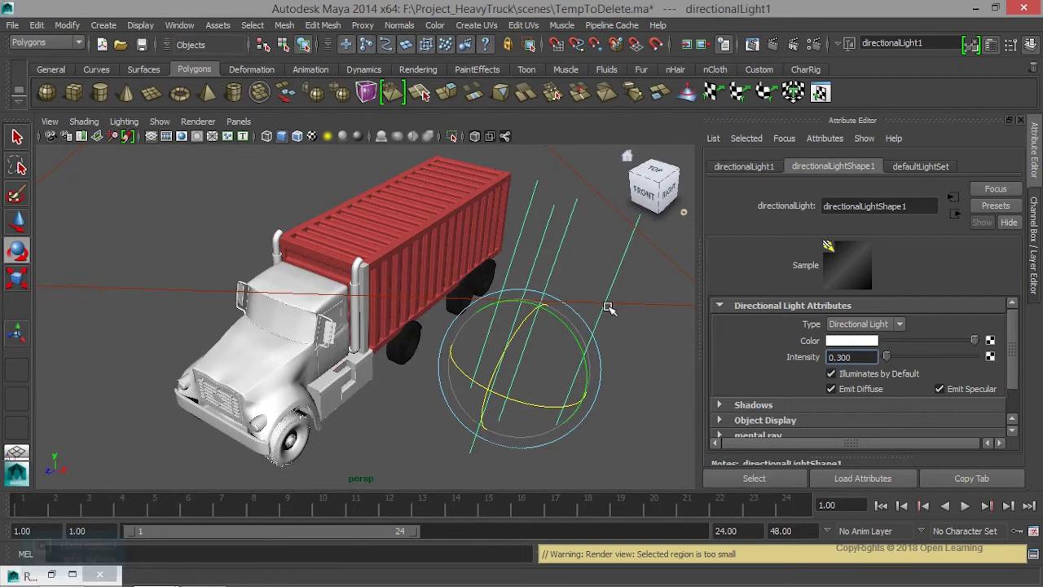
Deselect the directional light and add an ambient light to the scene.
{"action": "key", "text": "Return"}
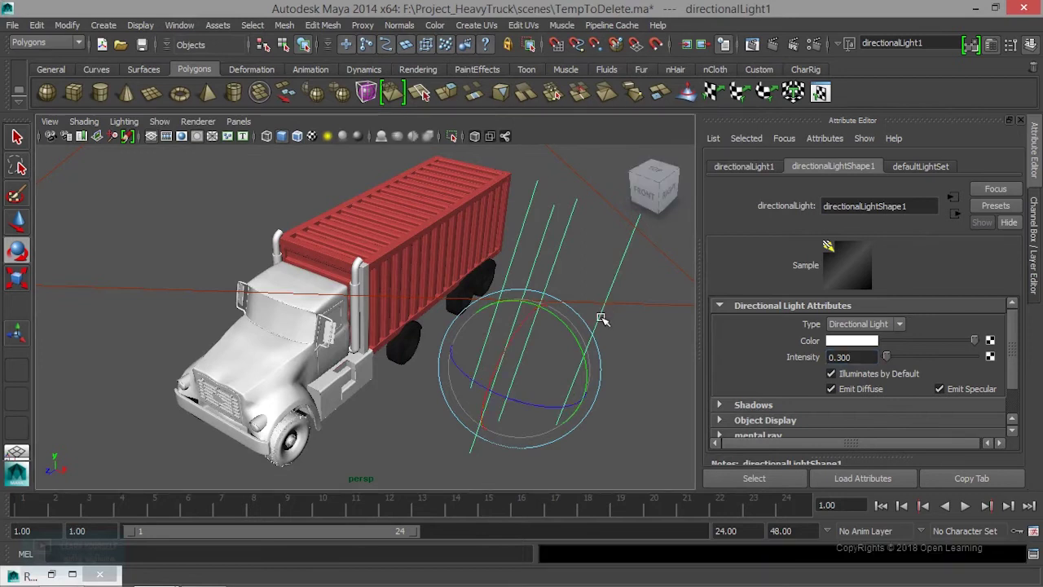
{"action": "key", "text": "Delete"}
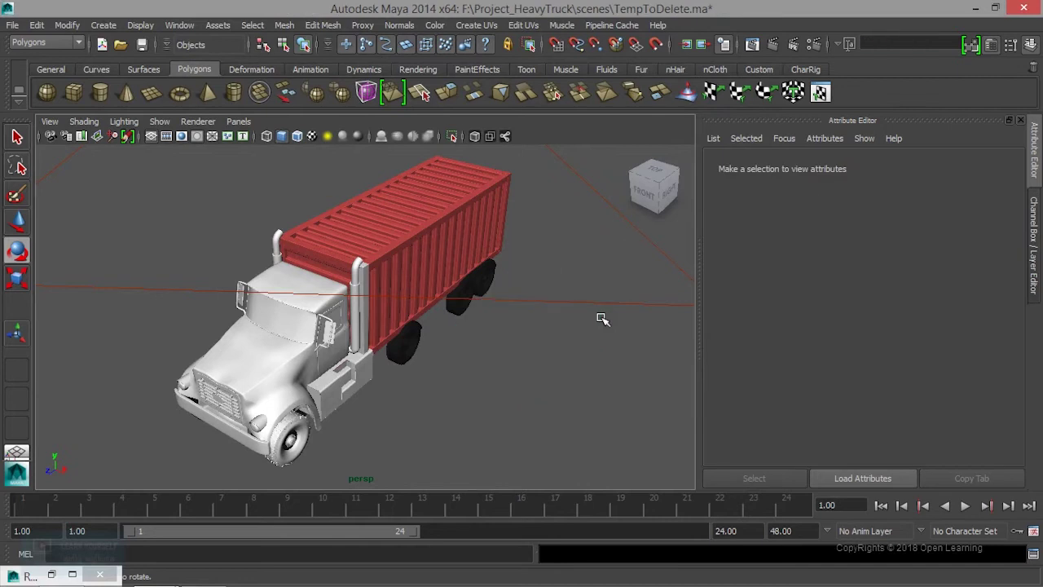
{"action": "left_click", "coordinate": [104, 26]}
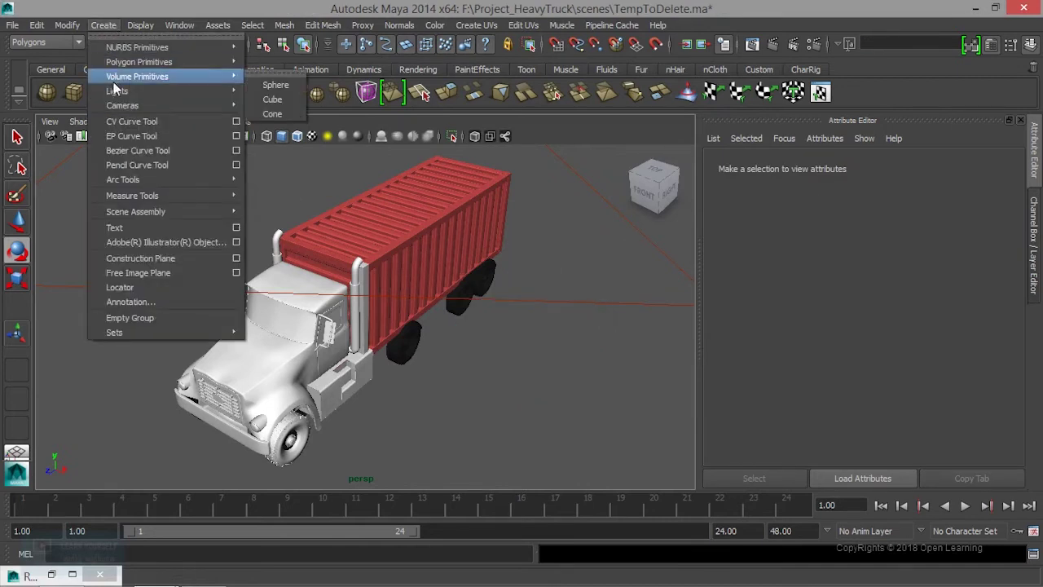
{"action": "mouse_move", "coordinate": [117, 90]}
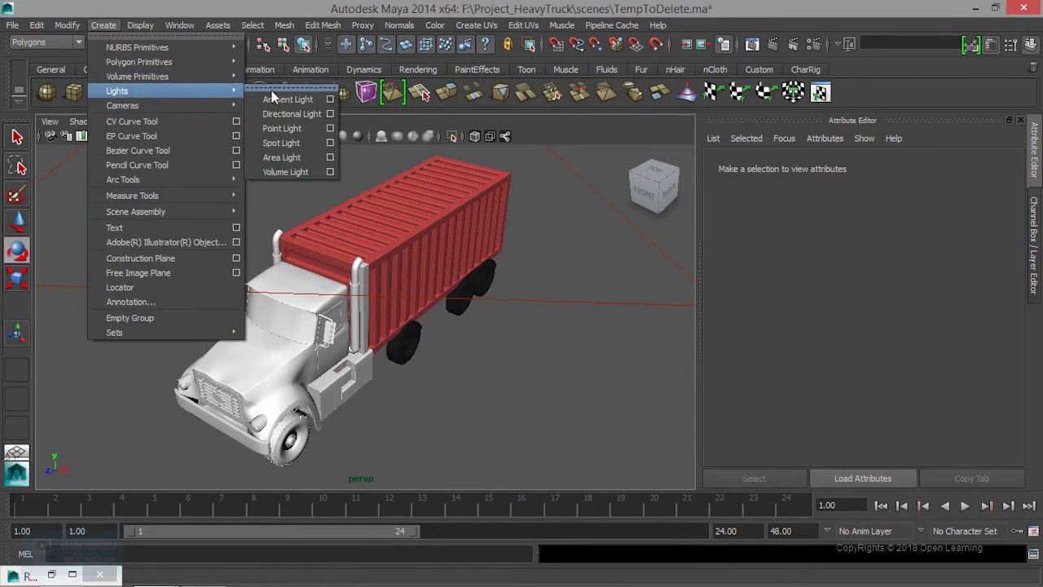
{"action": "left_click", "coordinate": [285, 98]}
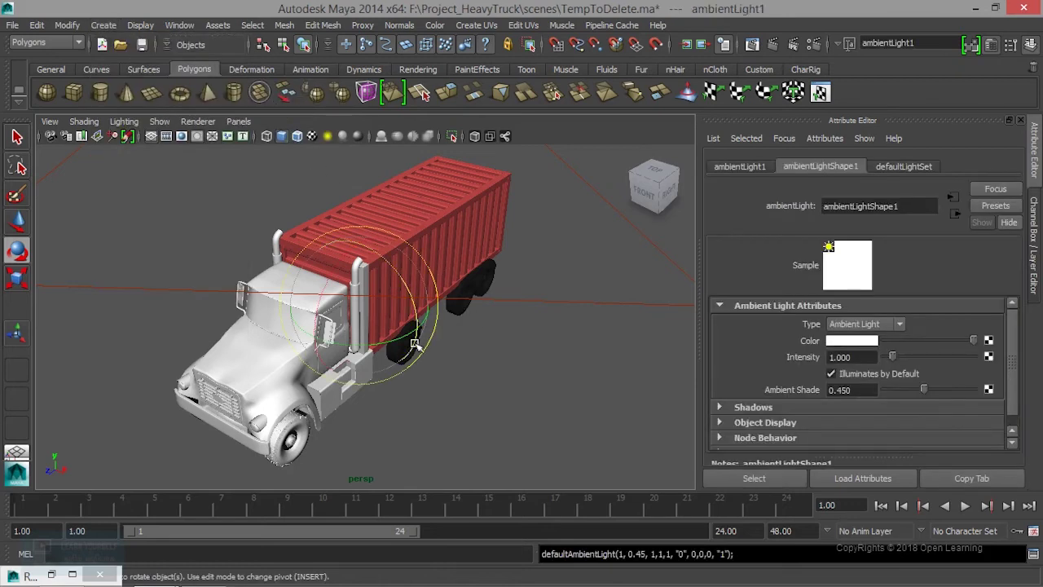
Move the ambient light to the right and up above the truck.
{"action": "key", "text": "w"}
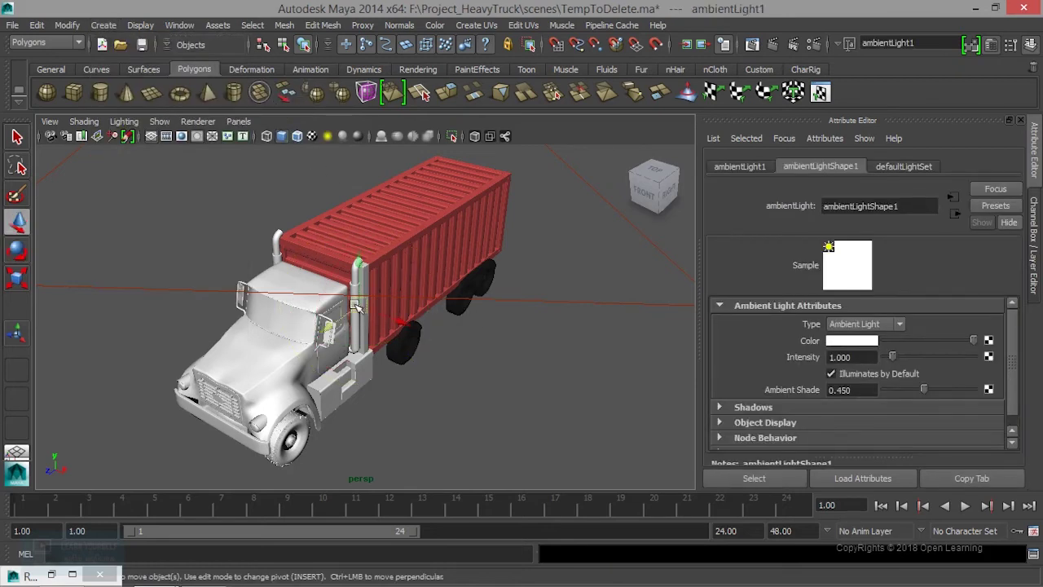
{"action": "left_click_drag", "start_coordinate": [447, 300], "coordinate": [530, 303]}
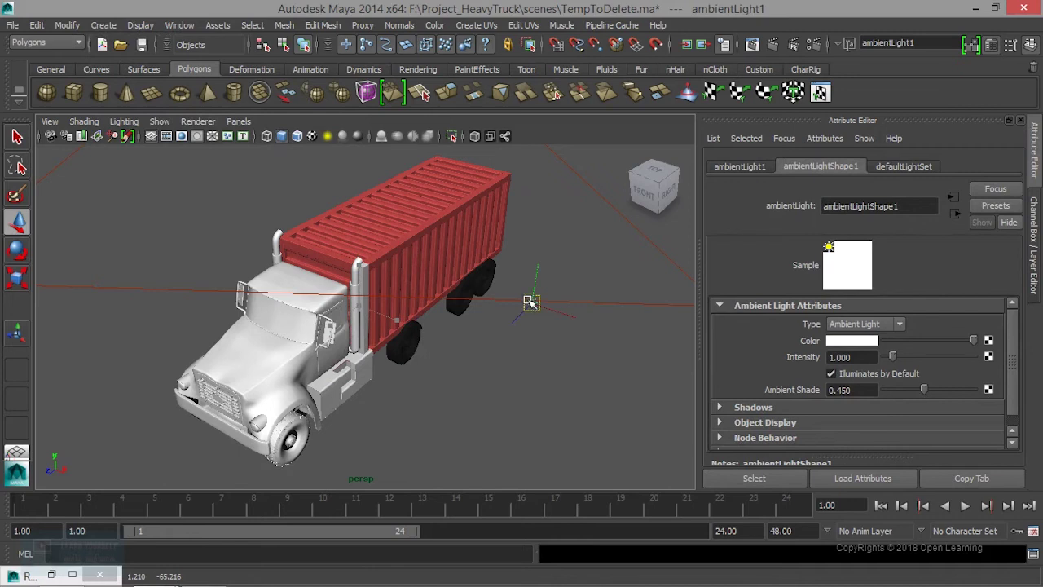
{"action": "left_click_drag", "start_coordinate": [538, 261], "coordinate": [558, 118]}
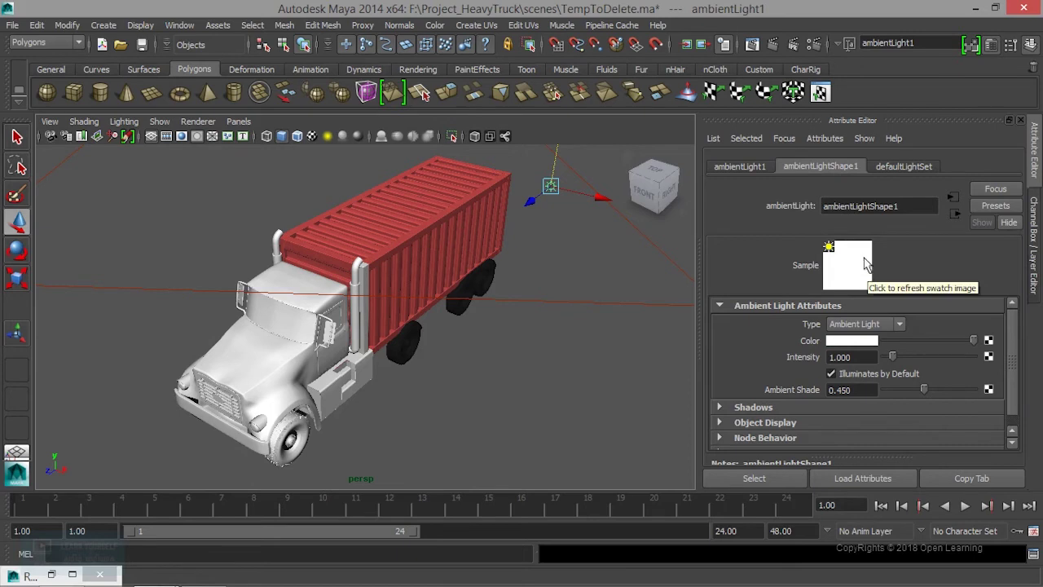
Keep the current image and render the truck with the ambient light added.
{"action": "left_click", "coordinate": [749, 44]}
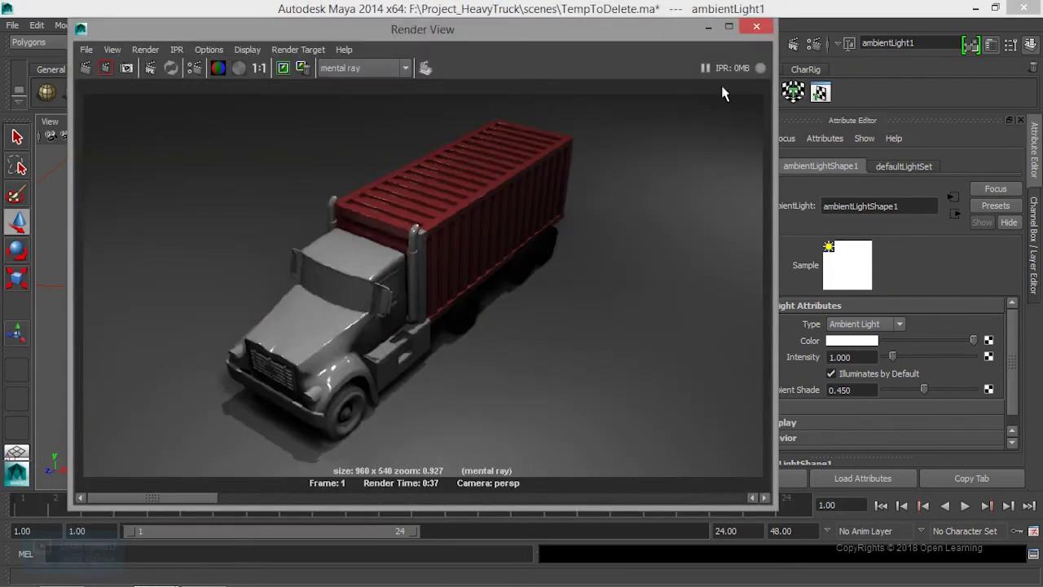
{"action": "left_click", "coordinate": [283, 68]}
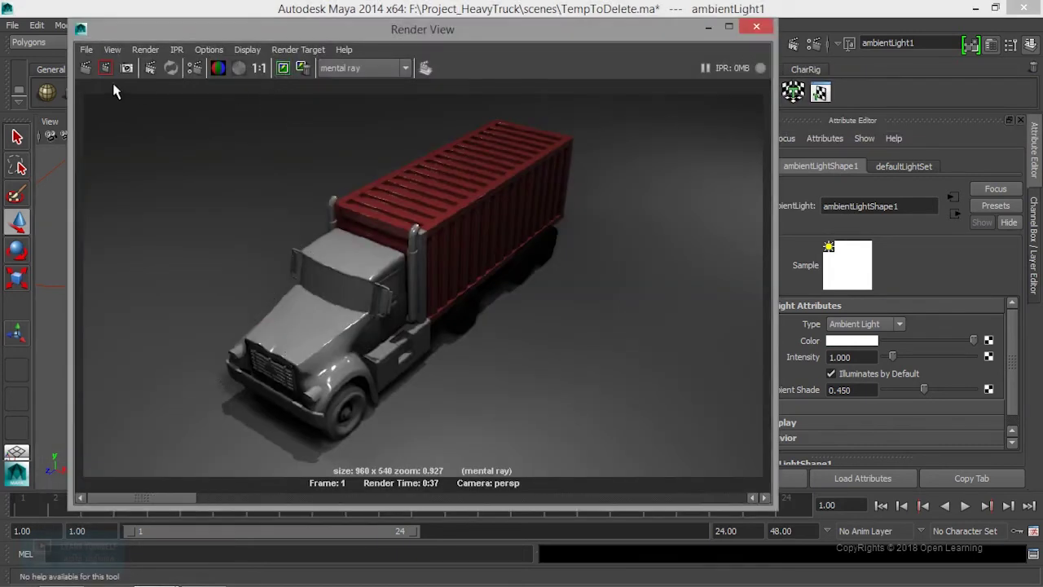
{"action": "left_click", "coordinate": [87, 69]}
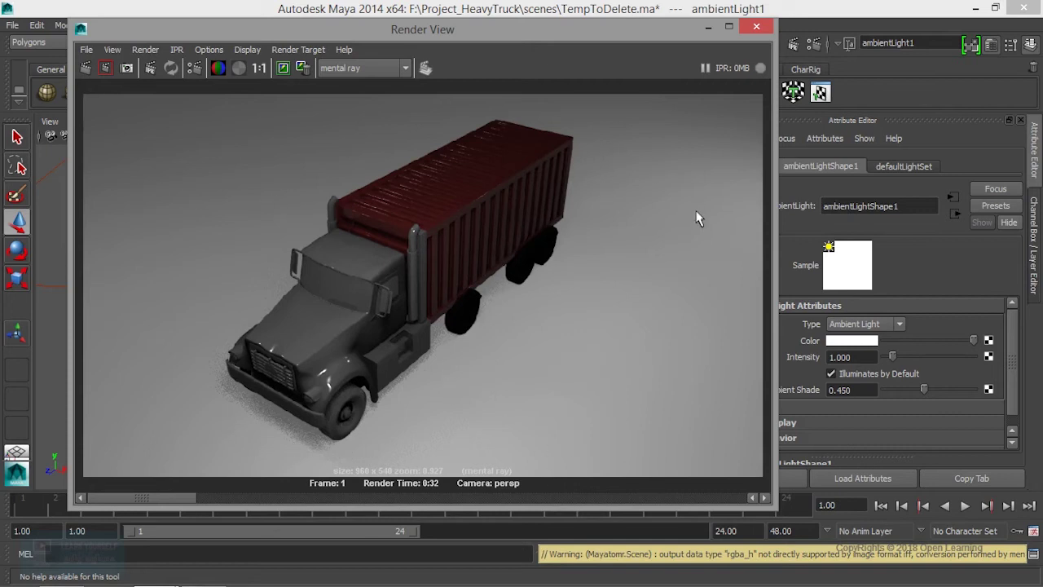
Keep the bright render, set ambient light intensity to 0.3, and re-render for comparison.
{"action": "left_click", "coordinate": [282, 69]}
{"action": "left_click_drag", "start_coordinate": [876, 357], "coordinate": [834, 357]}
{"action": "type", "text": ".3"}
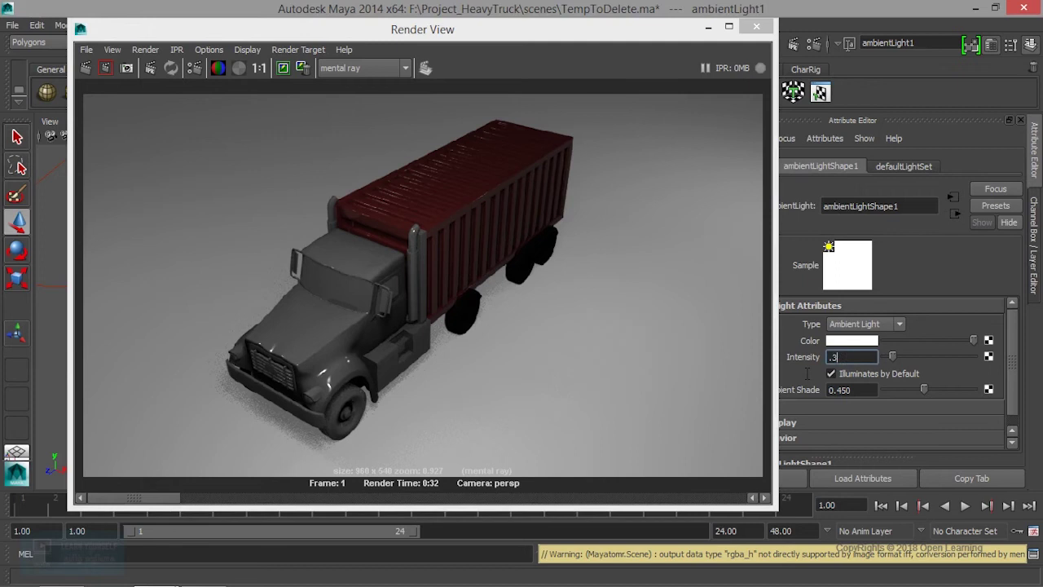
{"action": "key", "text": "Return"}
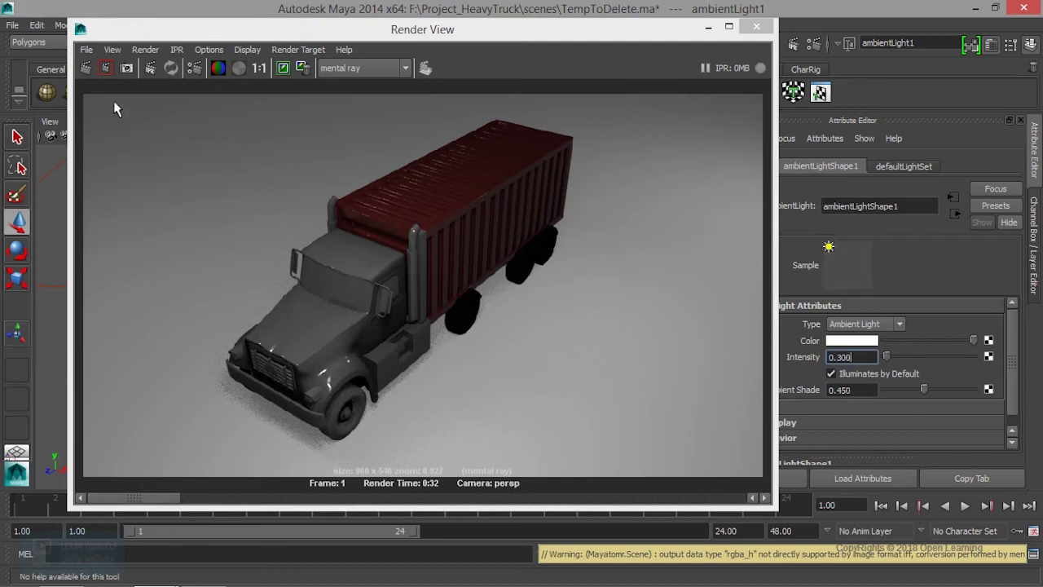
{"action": "left_click", "coordinate": [86, 70]}
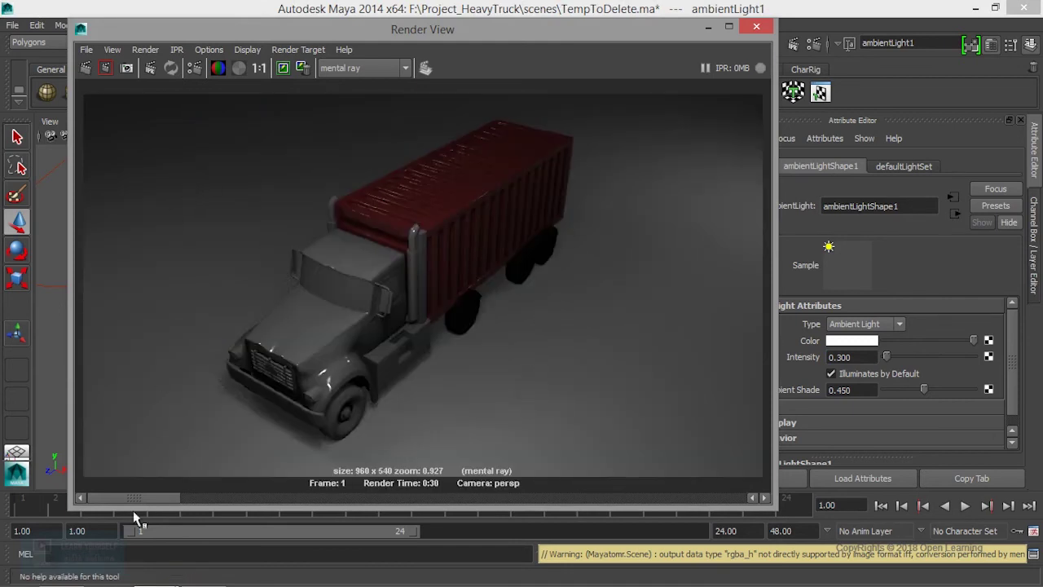
{"action": "mouse_move", "coordinate": [140, 498]}
{"action": "left_mouse_down"}
{"action": "mouse_move", "coordinate": [320, 501]}
{"action": "mouse_move", "coordinate": [273, 508]}
{"action": "left_mouse_up"}
{"action": "left_click", "coordinate": [301, 68]}
{"action": "mouse_move", "coordinate": [180, 496]}
{"action": "left_mouse_down"}
{"action": "mouse_move", "coordinate": [261, 486]}
{"action": "mouse_move", "coordinate": [210, 483]}
{"action": "mouse_move", "coordinate": [245, 481]}
{"action": "left_mouse_up"}
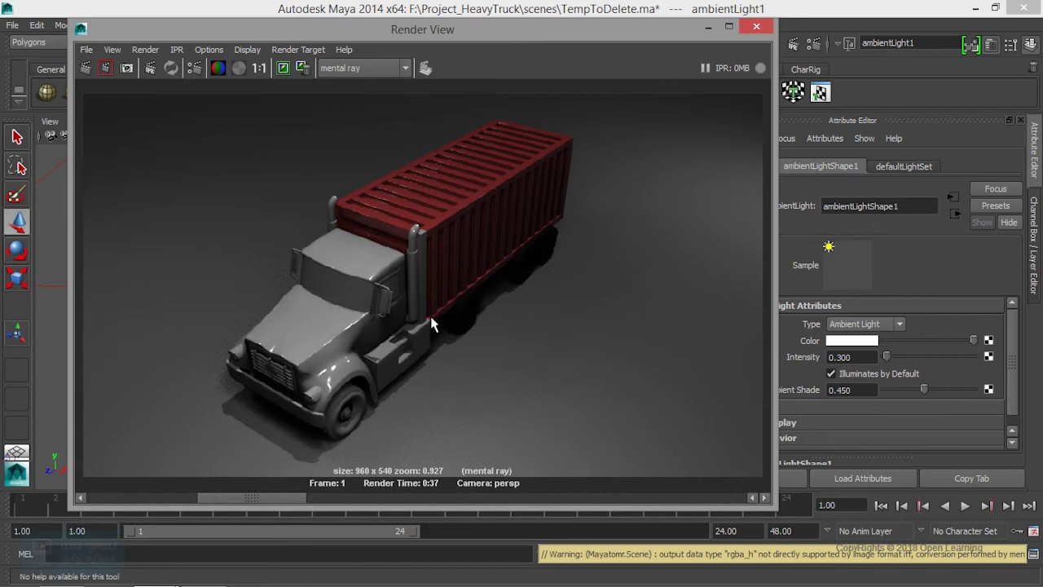
{"action": "left_click_drag", "start_coordinate": [260, 496], "coordinate": [173, 500]}
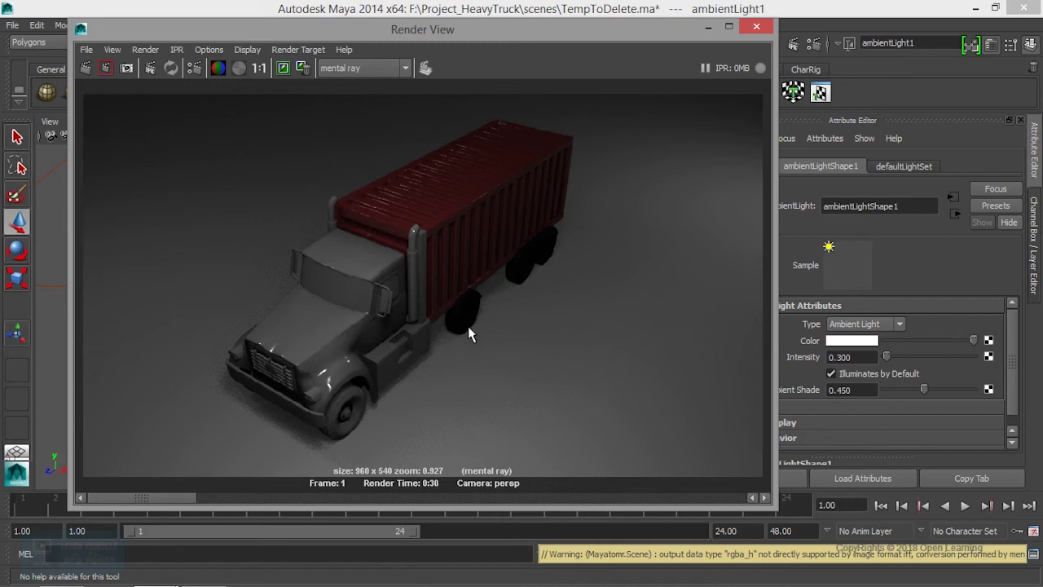
{"action": "mouse_move", "coordinate": [178, 498]}
{"action": "left_mouse_down"}
{"action": "mouse_move", "coordinate": [241, 498]}
{"action": "mouse_move", "coordinate": [220, 504]}
{"action": "left_mouse_up"}
{"action": "mouse_move", "coordinate": [167, 505]}
{"action": "left_mouse_down"}
{"action": "mouse_move", "coordinate": [258, 505]}
{"action": "mouse_move", "coordinate": [208, 507]}
{"action": "left_mouse_up"}
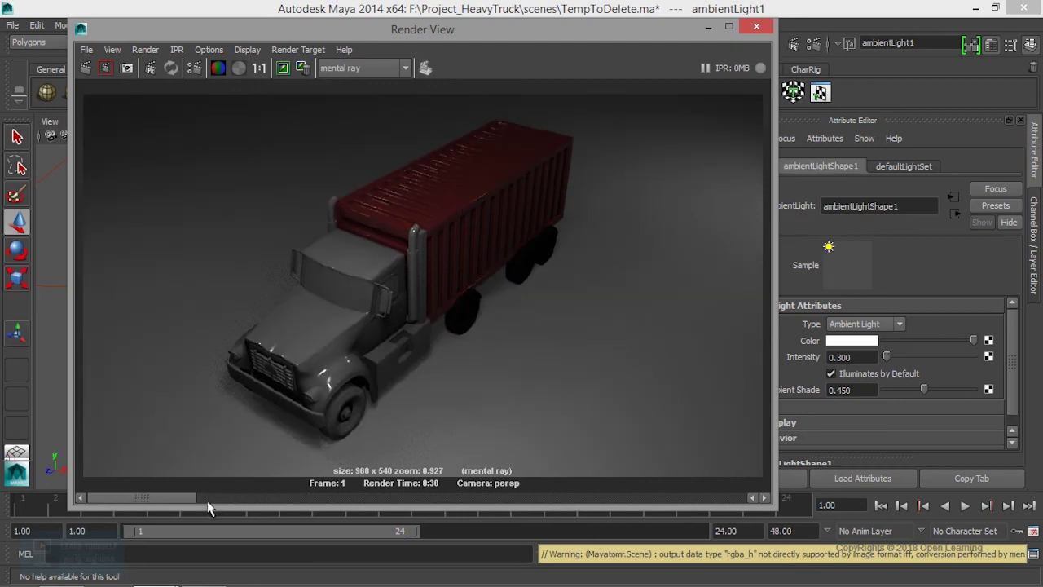